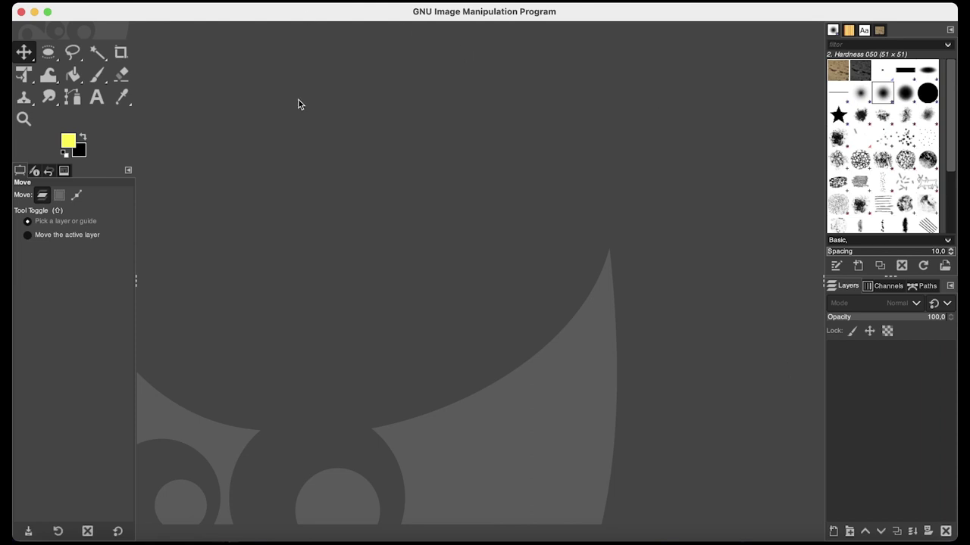
Open the mars.nasa.gov Mars surface JPG from the Pictures folder.
click(110, 1)
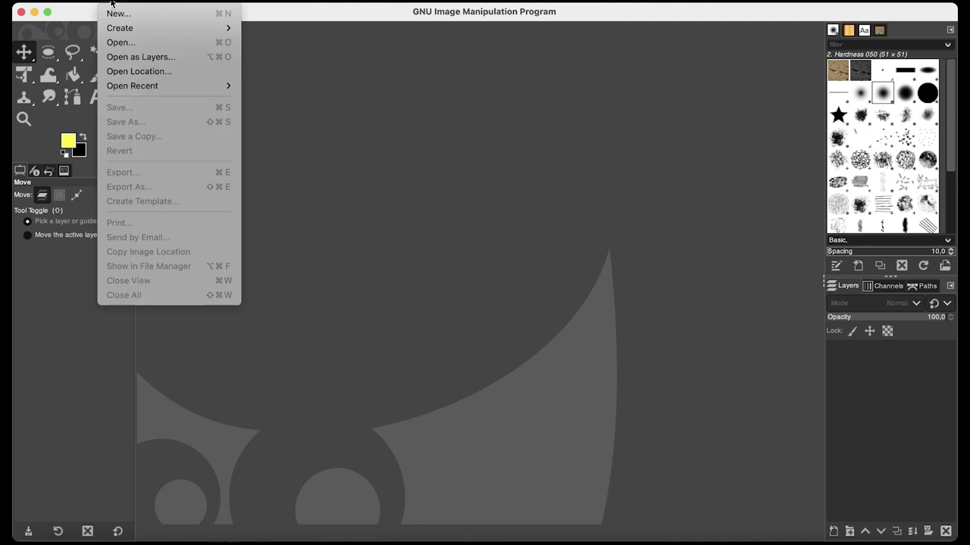
click(122, 43)
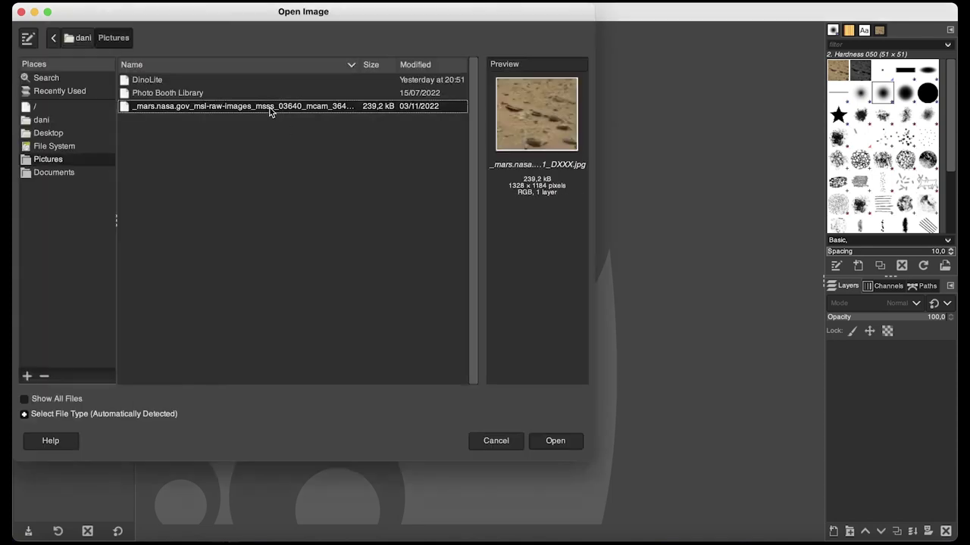
double_click(270, 110)
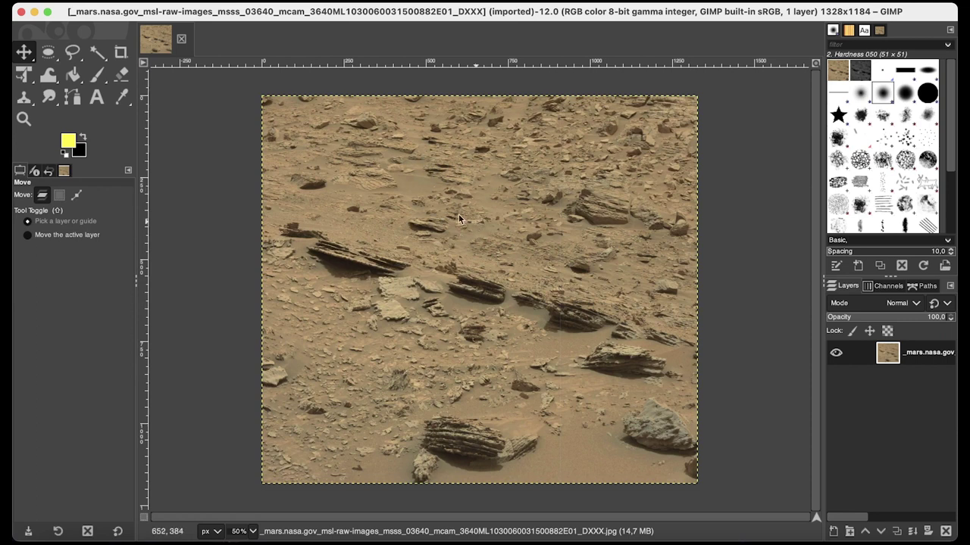
Select all, copy the whole photo, and paste it as a new layer.
click(182, 2)
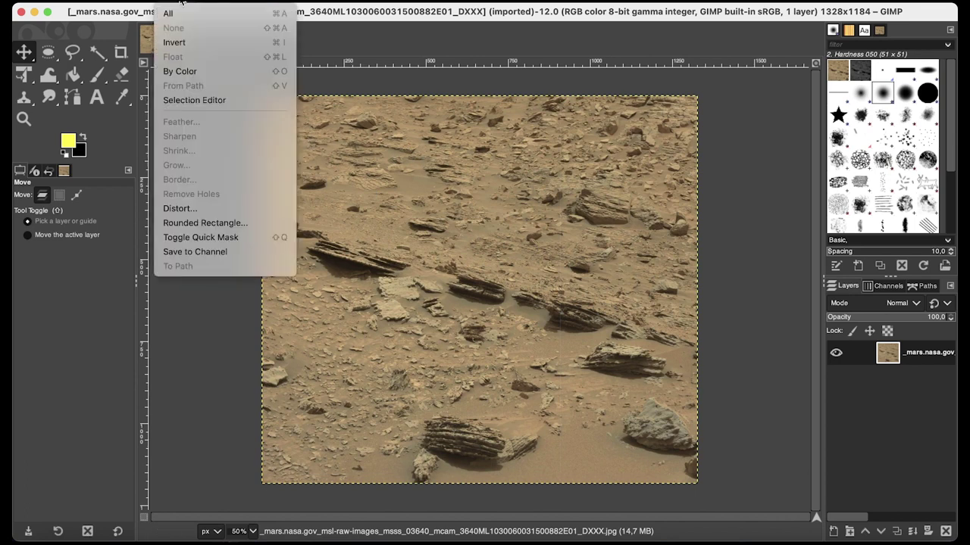
click(171, 12)
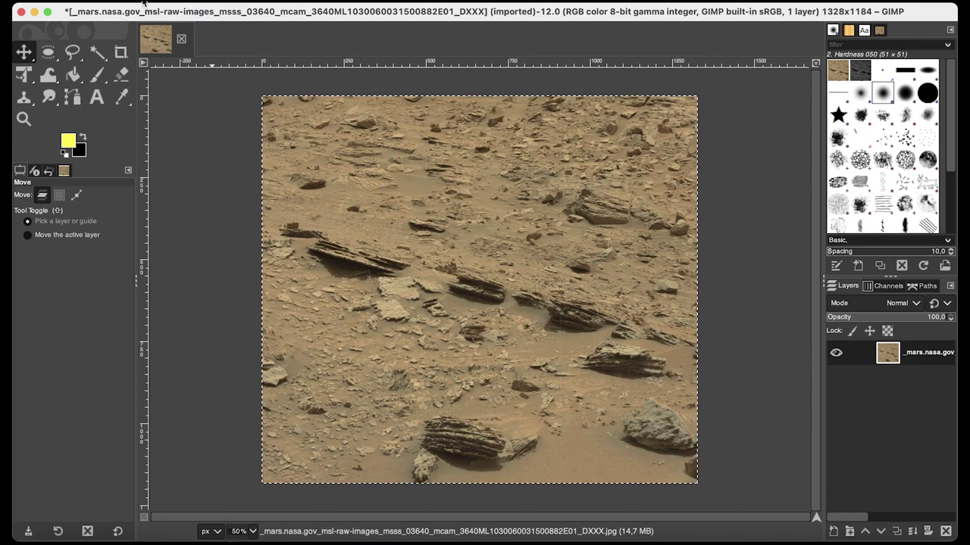
click(144, 3)
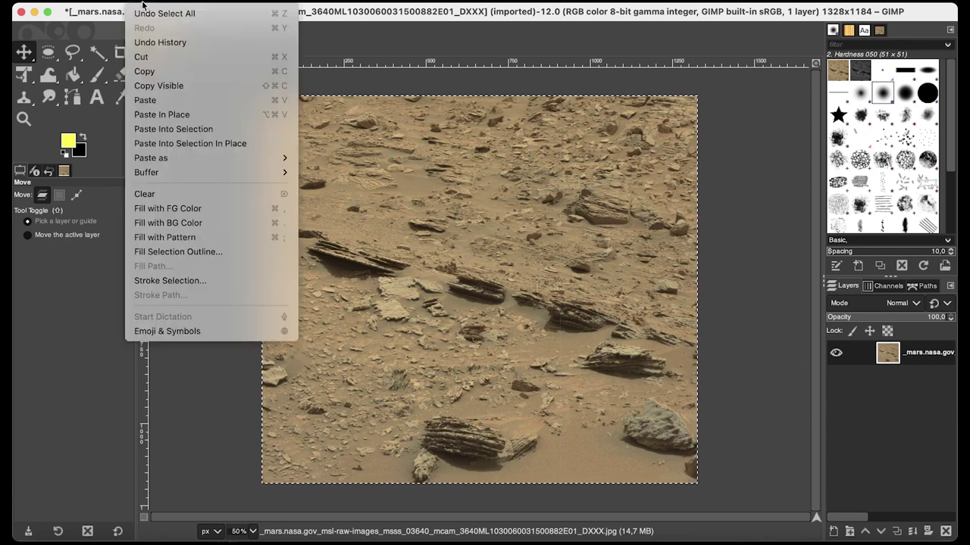
click(157, 72)
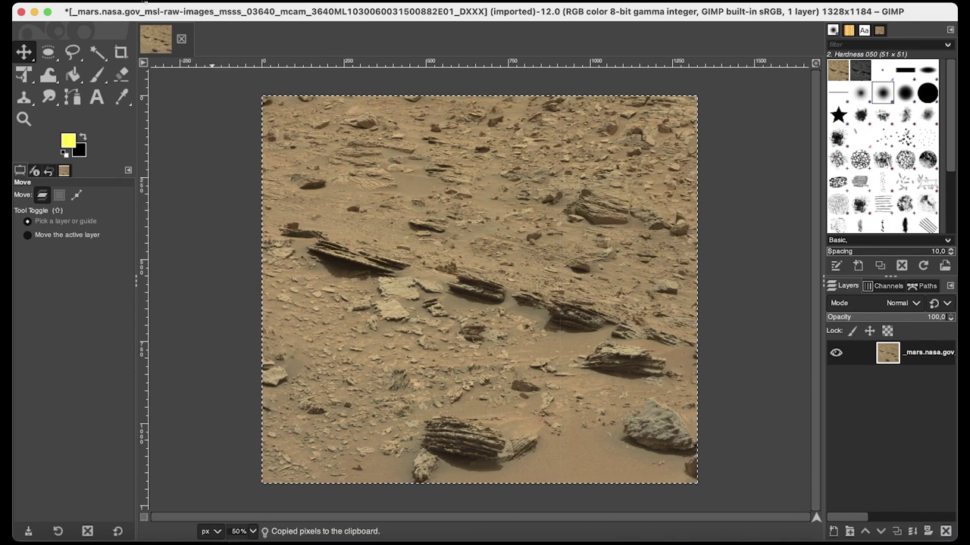
click(144, 3)
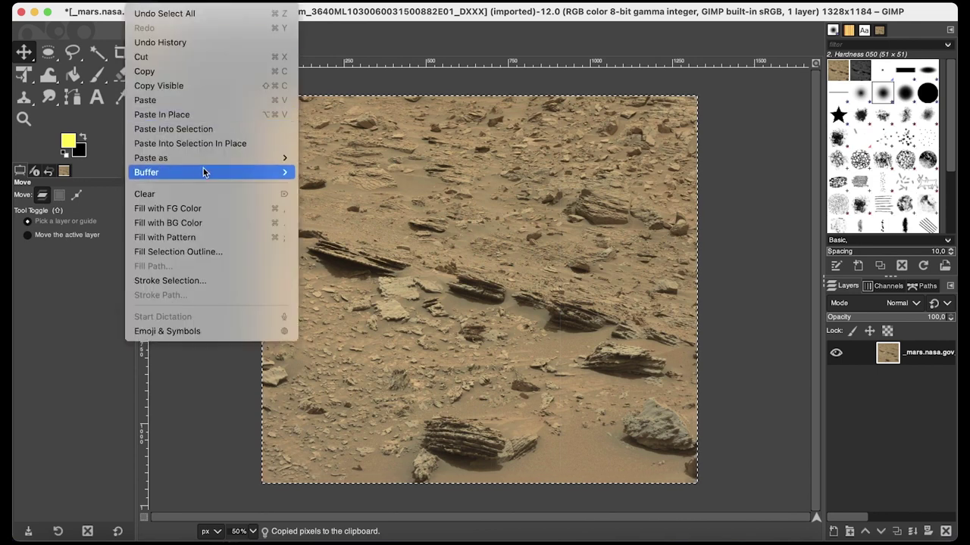
mouse_move(205, 161)
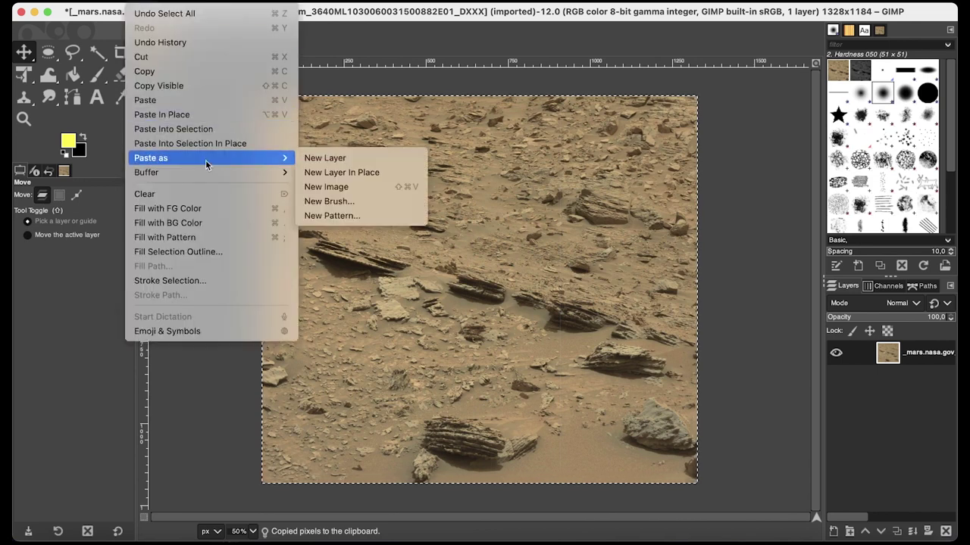
click(330, 160)
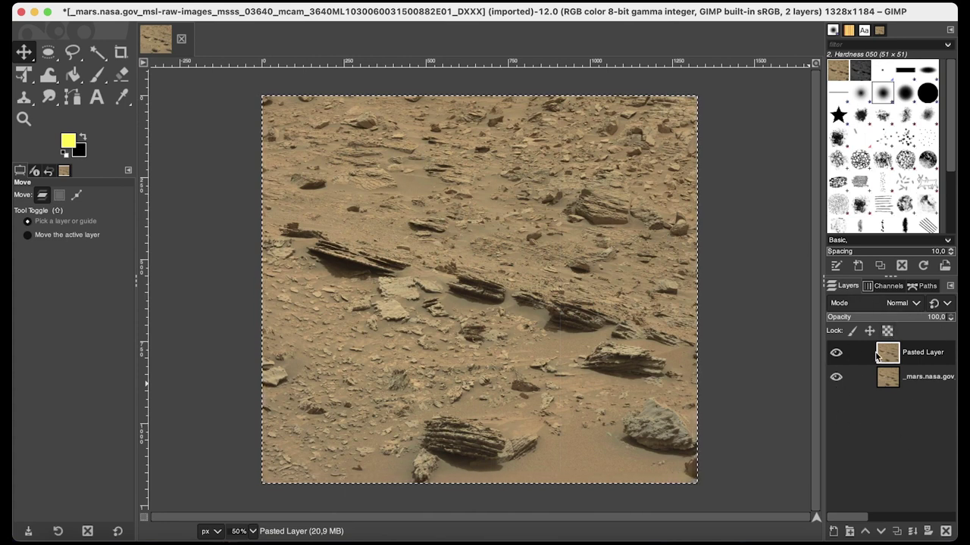
Rename the Pasted Layer to 'right'.
double_click(925, 354)
text(right)
key(Return)
Rename the original photo layer to 'left'.
double_click(942, 379)
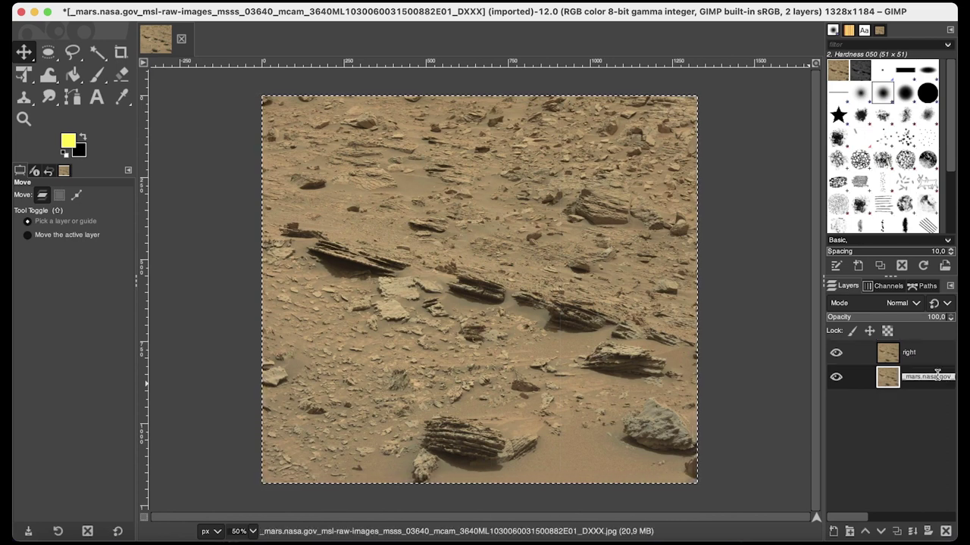
text(left)
key(Return)
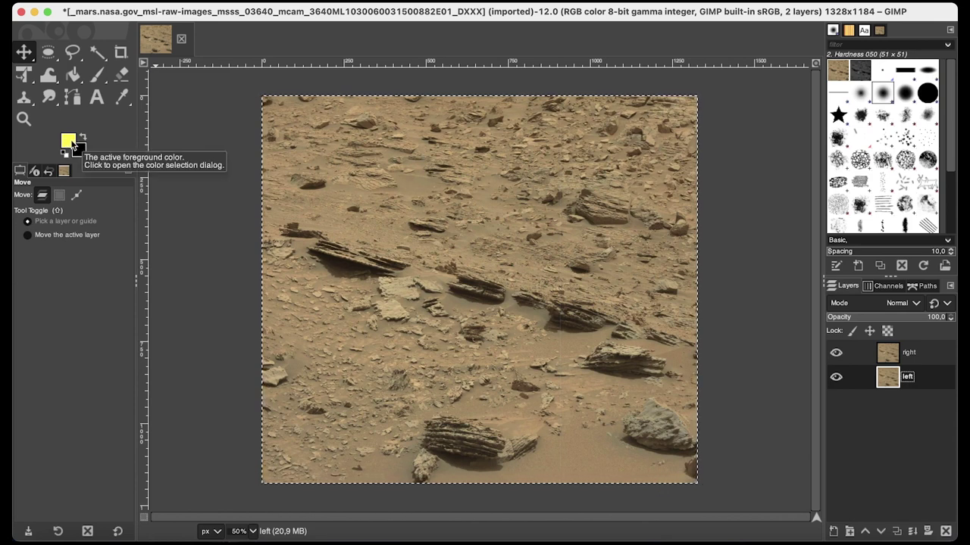
Set the foreground colour to pure red ff0000.
click(68, 141)
click(71, 144)
click(221, 144)
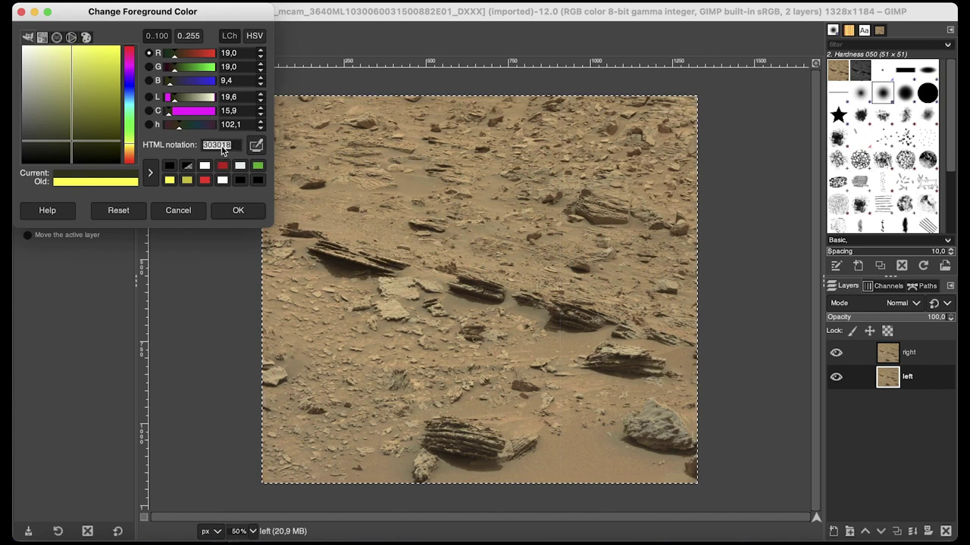
text(ff0000)
key(Return)
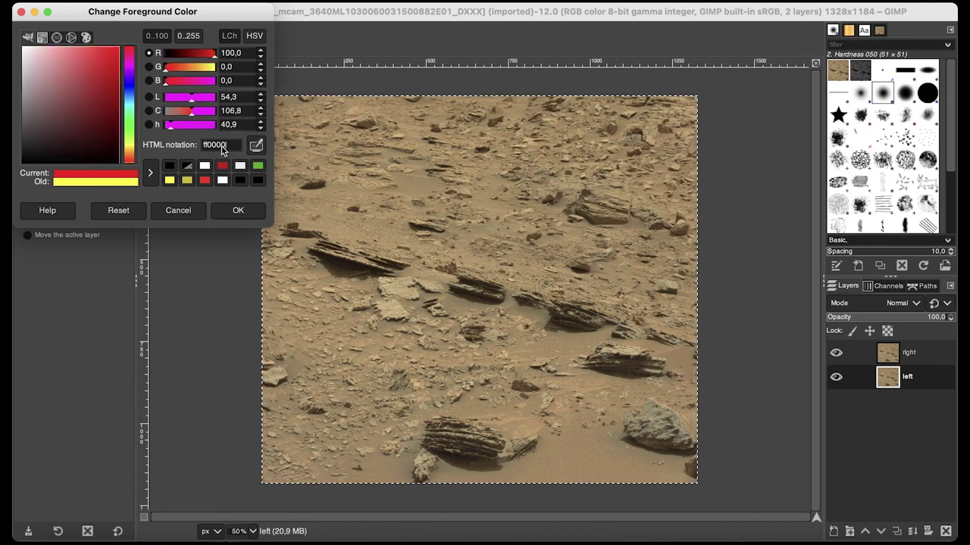
click(239, 211)
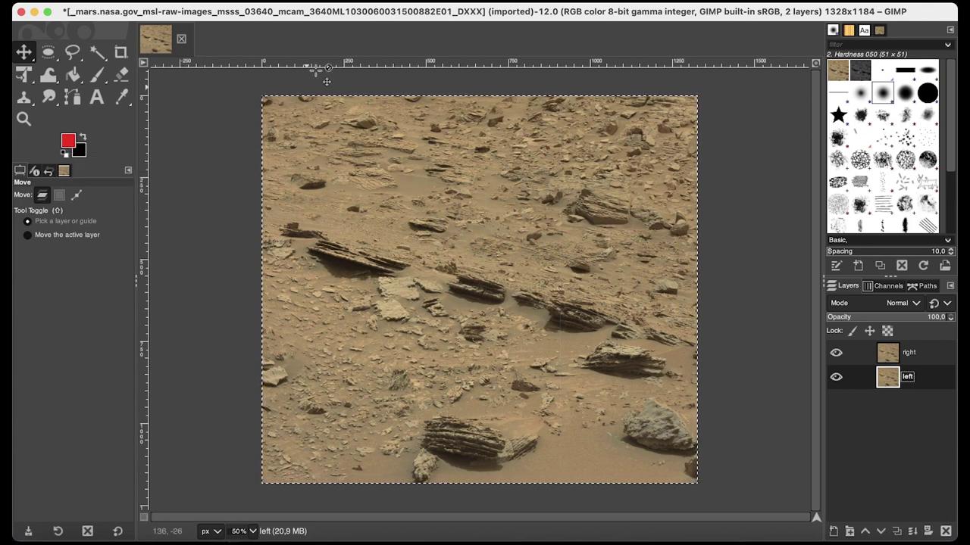
Create a new layer named 'red' in Screen mode, filled with the foreground colour.
click(294, 2)
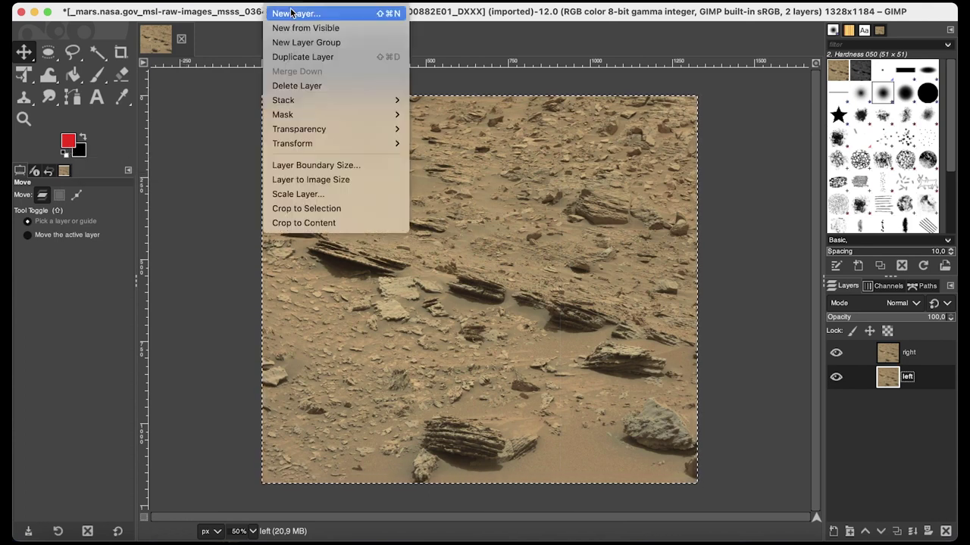
click(290, 14)
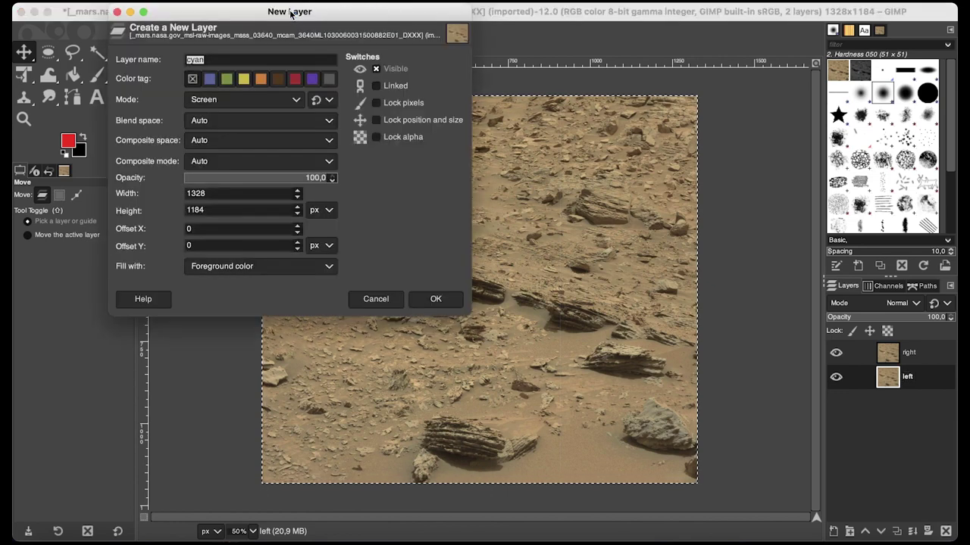
text(red)
click(231, 102)
click(231, 102)
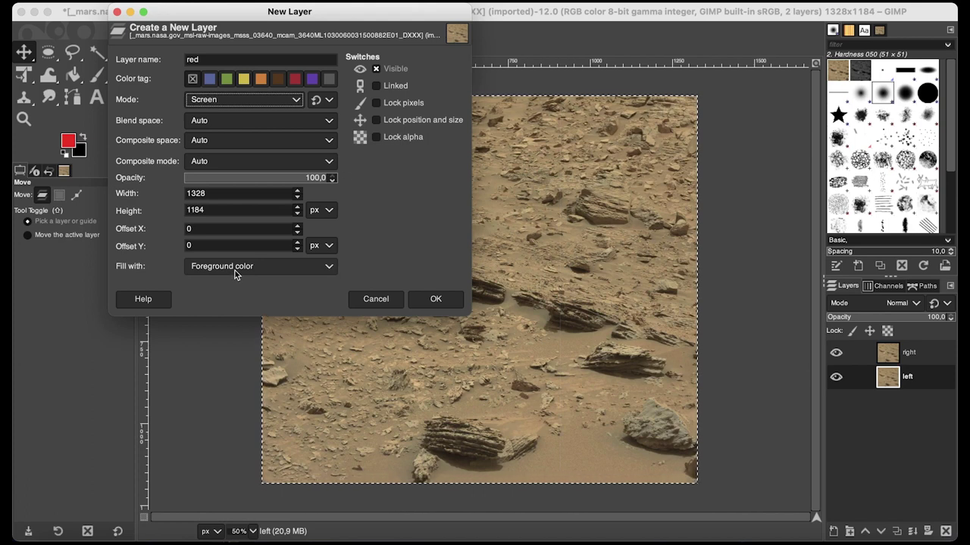
click(448, 303)
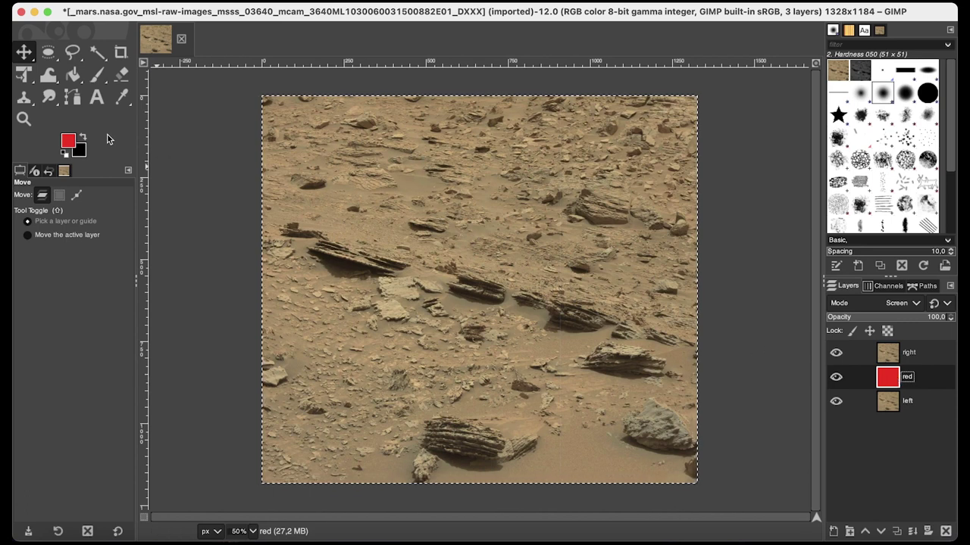
Set the foreground colour to pure blue 0000ff.
click(68, 145)
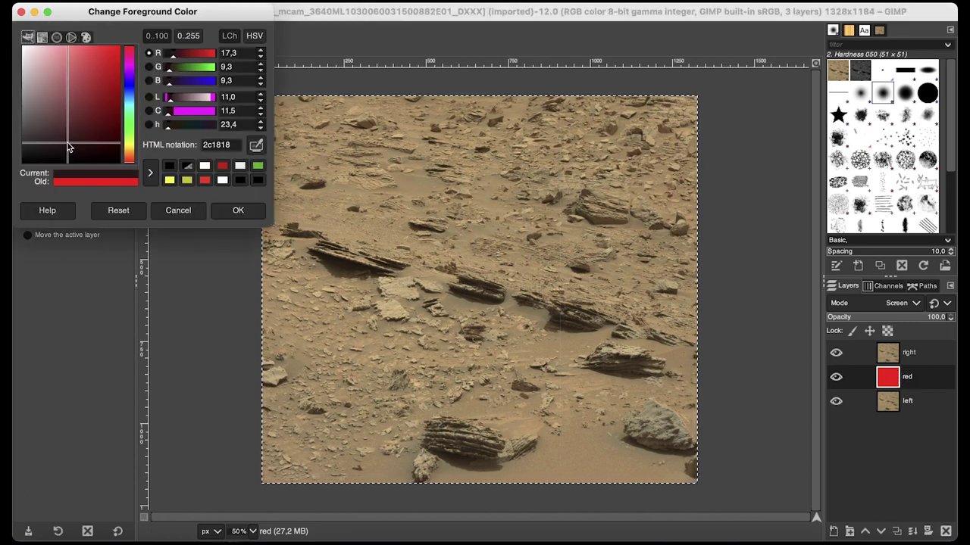
double_click(225, 146)
text(0000ff)
key(Return)
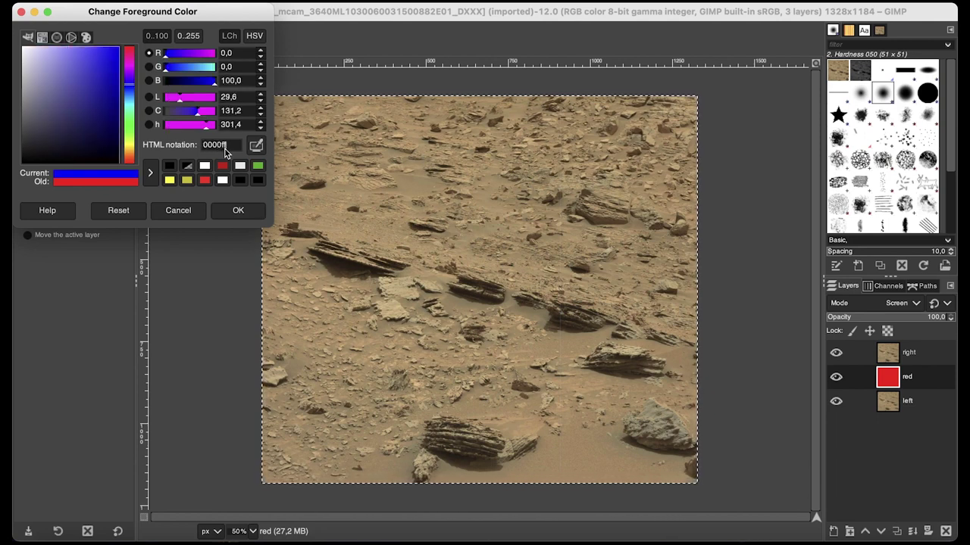
click(238, 210)
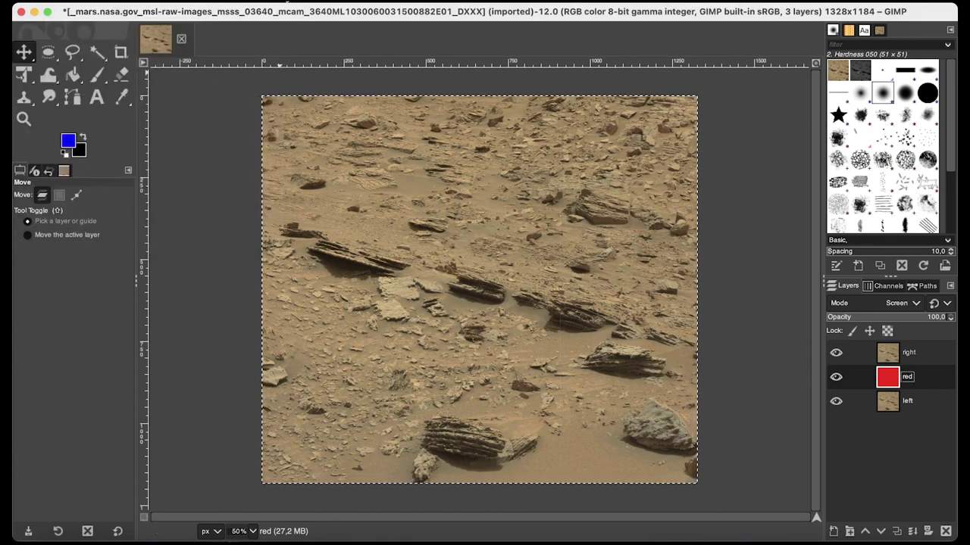
Create a new Screen-mode layer named 'cyan', filled with the foreground colour.
click(286, 1)
click(287, 11)
text(cya)
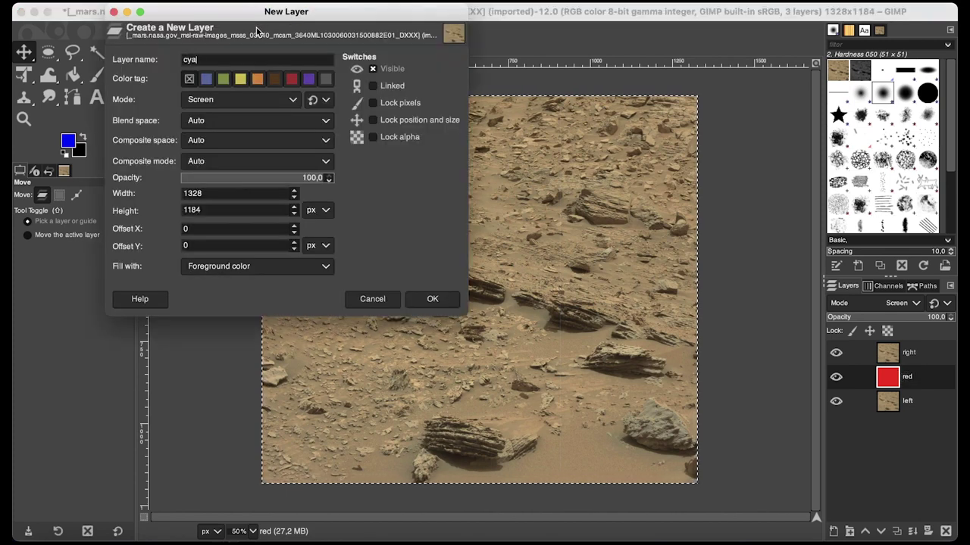
text(n)
click(221, 107)
key(Escape)
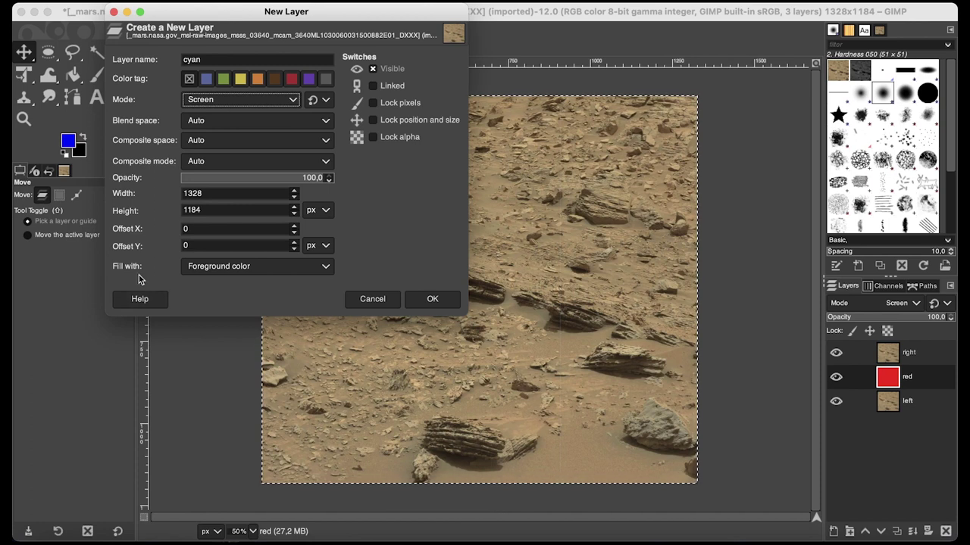
click(429, 302)
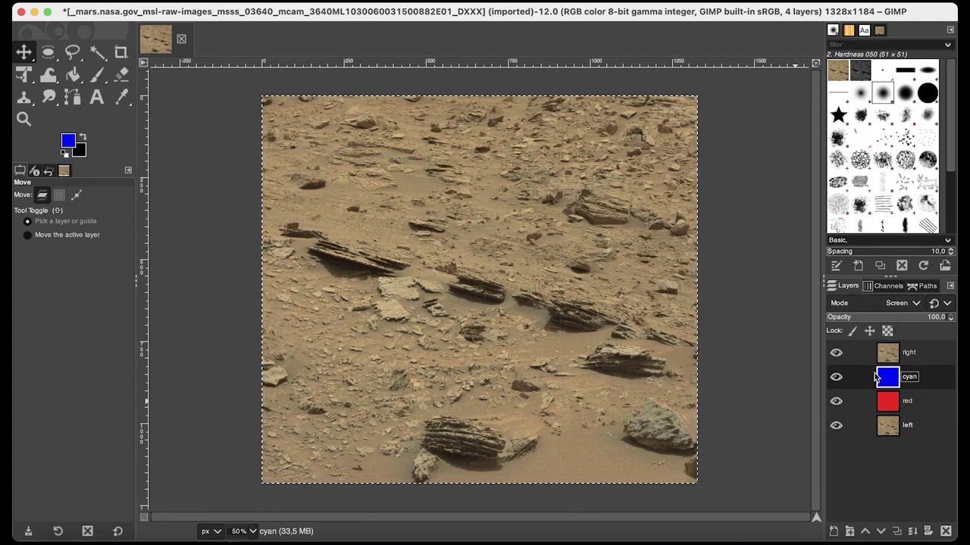
Drag the cyan layer above 'right' and hide the red and left layers.
mouse_move(885, 374)
mouse_down()
mouse_move(886, 355)
mouse_move(898, 362)
mouse_up()
click(911, 376)
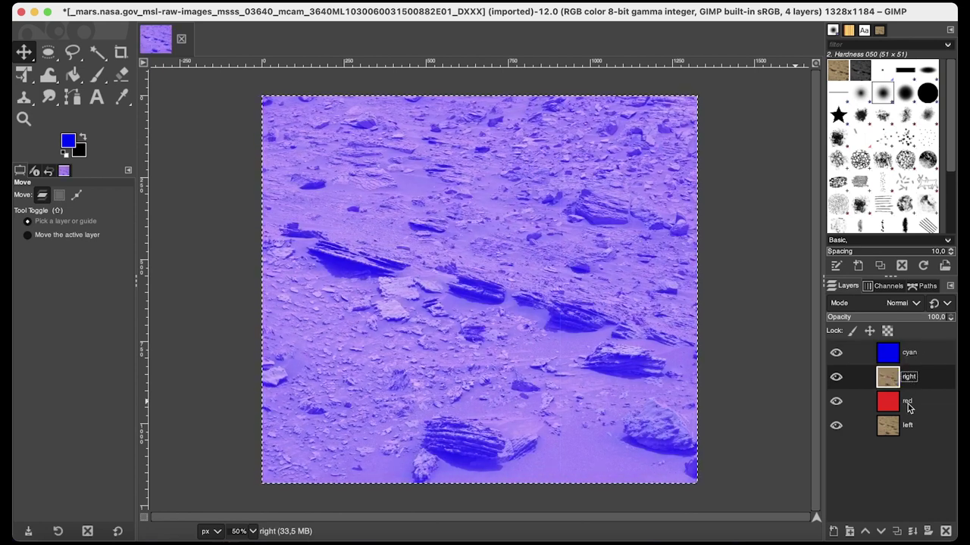
click(909, 404)
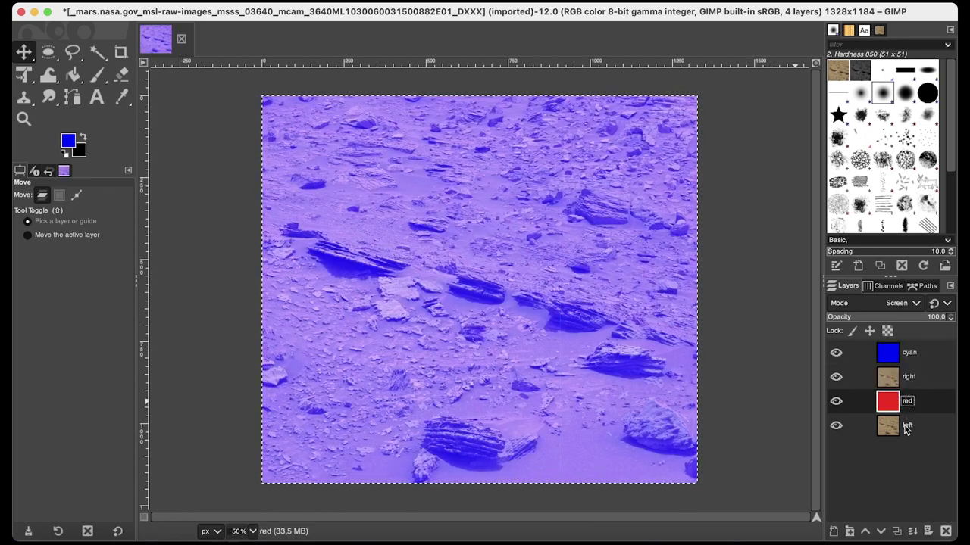
click(907, 429)
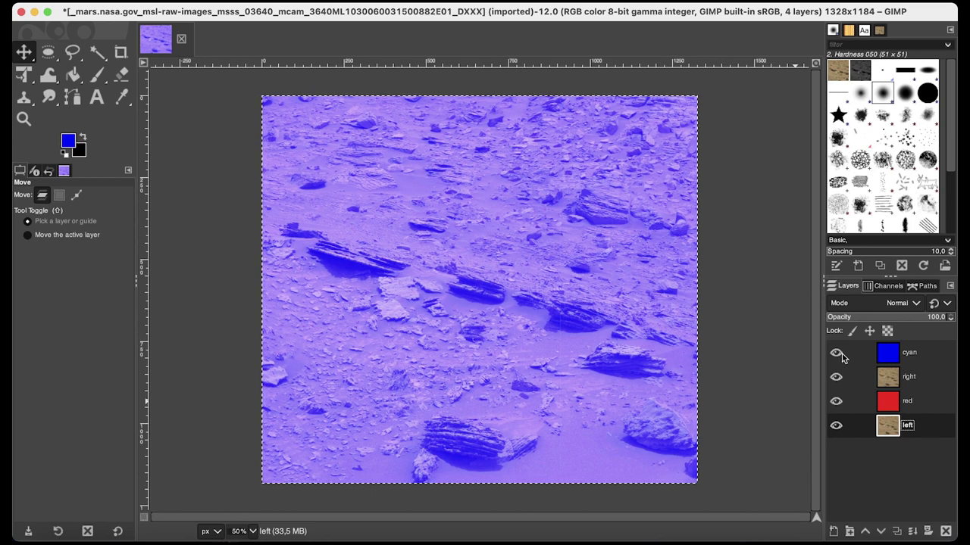
click(837, 402)
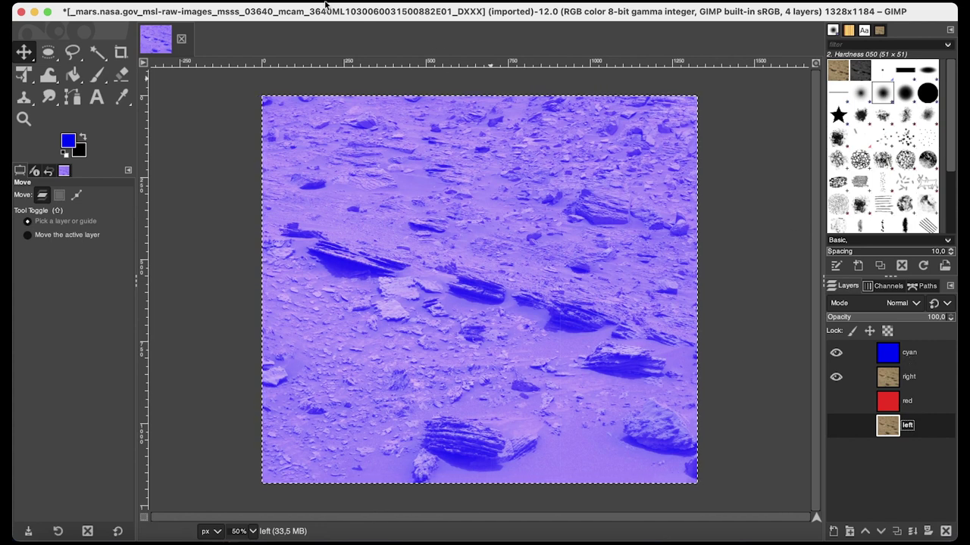
Merge the visible cyan and right layers, then set the merged layer to Multiply.
click(244, 3)
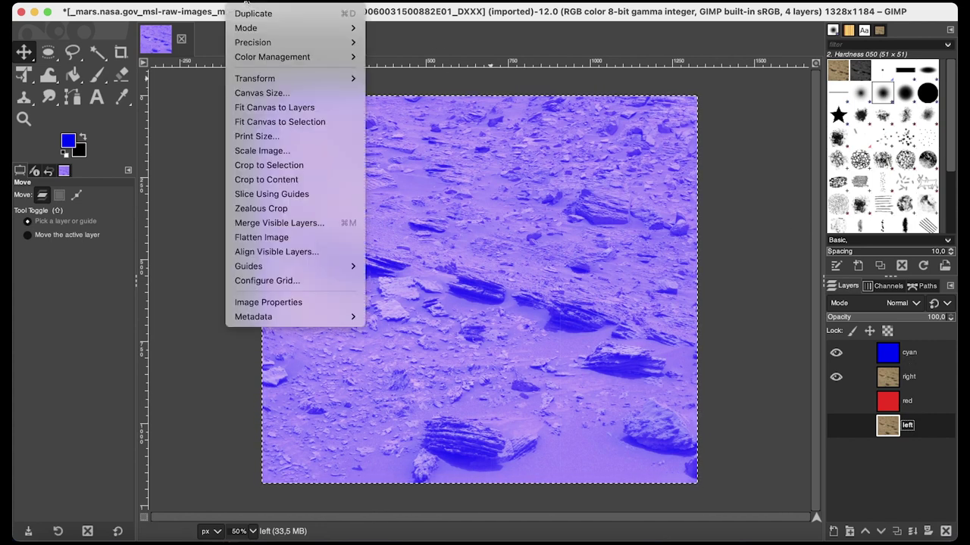
click(325, 227)
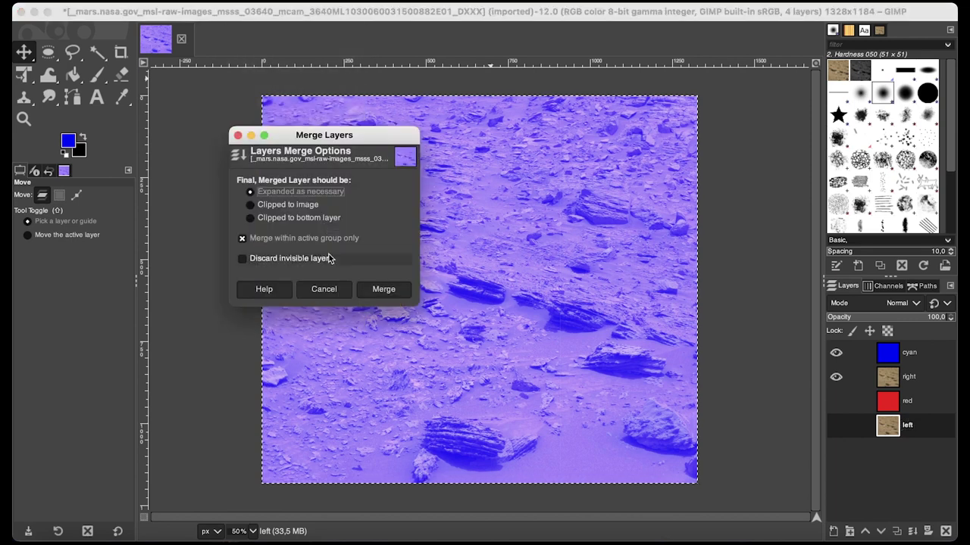
click(395, 289)
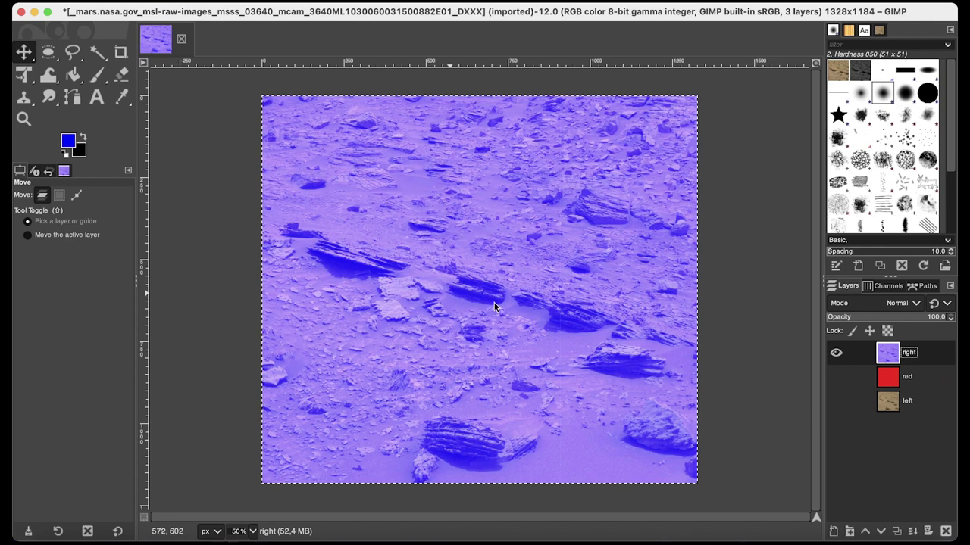
click(901, 305)
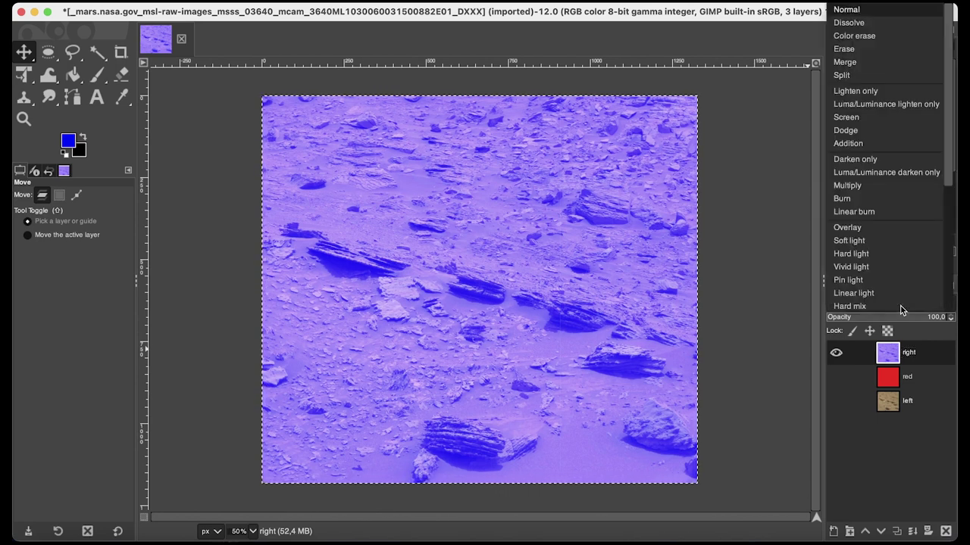
click(857, 187)
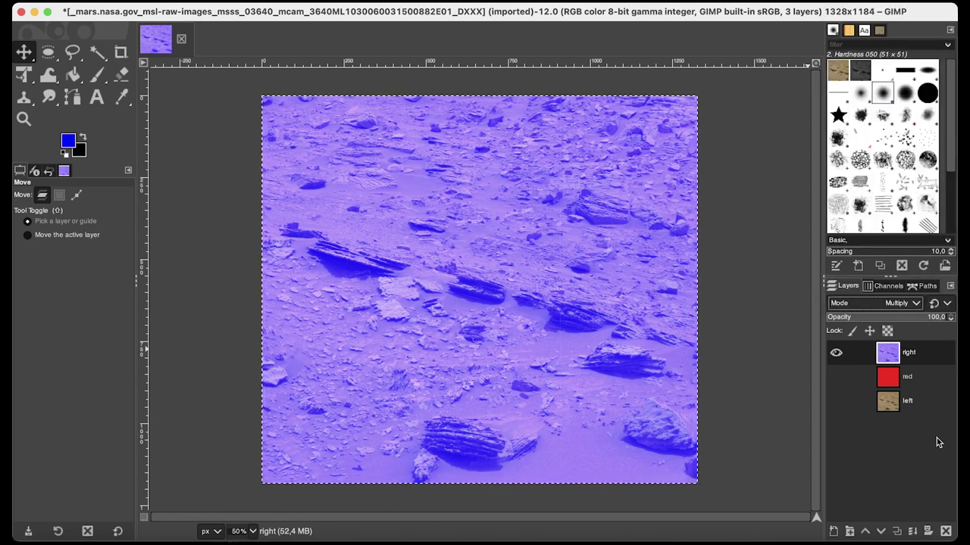
Hide the right layer and make the red and left layers visible.
click(837, 354)
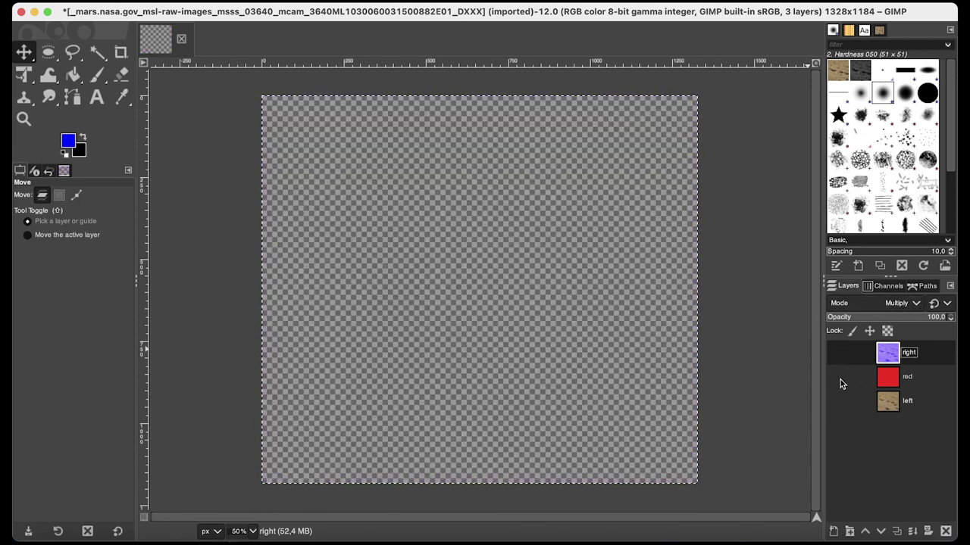
click(836, 376)
click(837, 401)
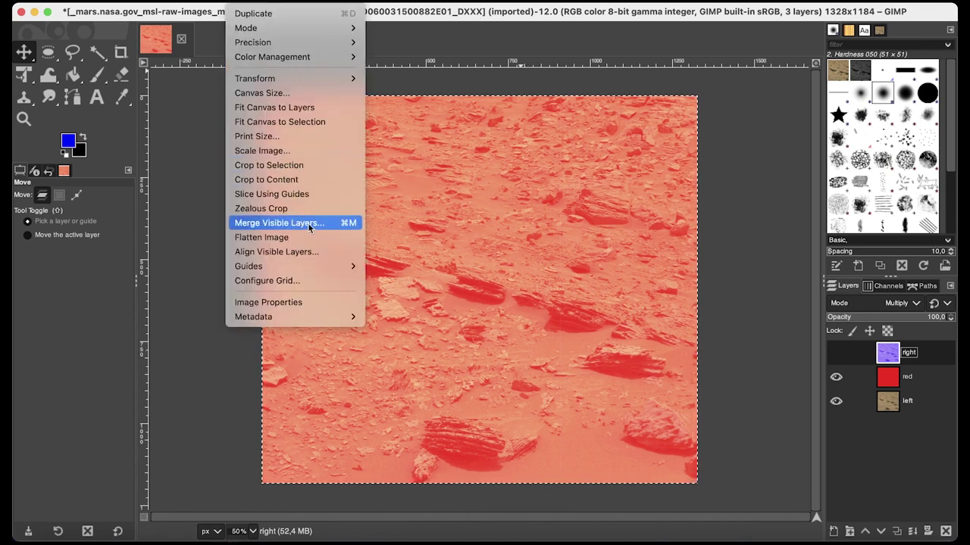
Merge red into the left layer and set the merged layer to Multiply mode.
click(308, 224)
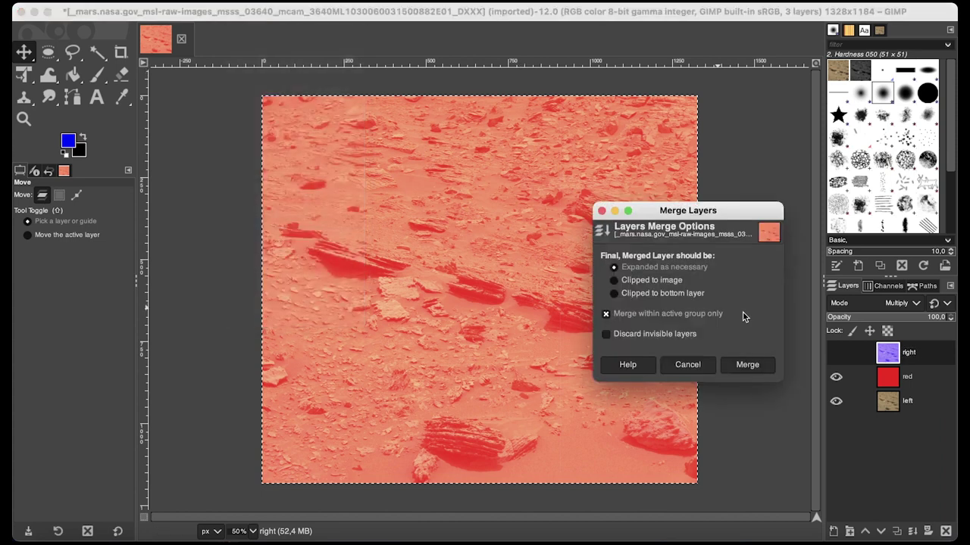
click(750, 369)
click(905, 306)
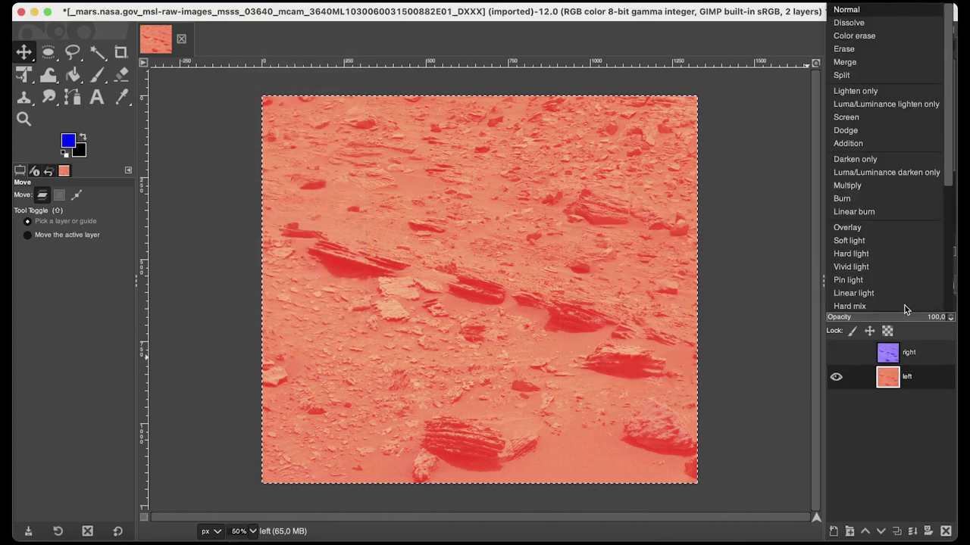
click(894, 187)
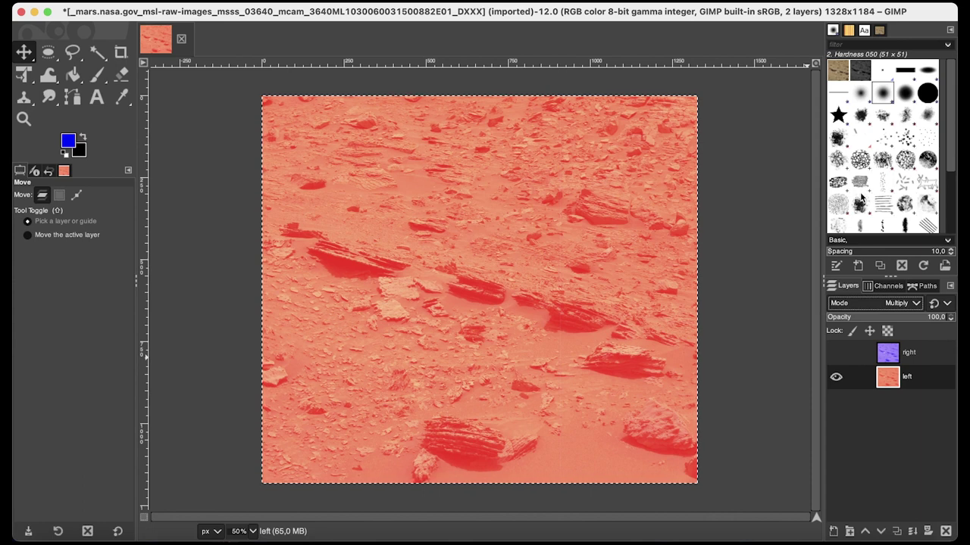
Show the right layer and slide it left with the Move tool to offset it.
click(837, 353)
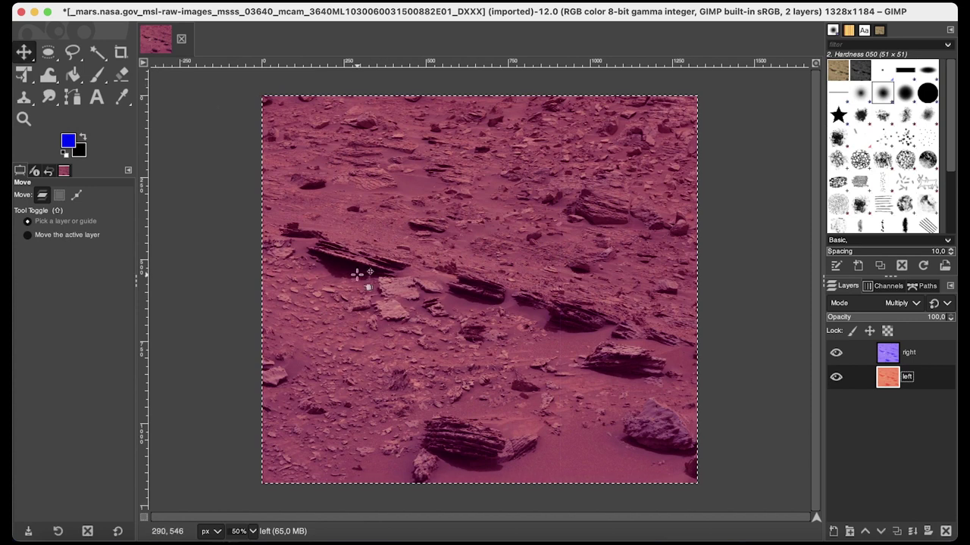
click(452, 282)
drag(448, 280, 472, 279)
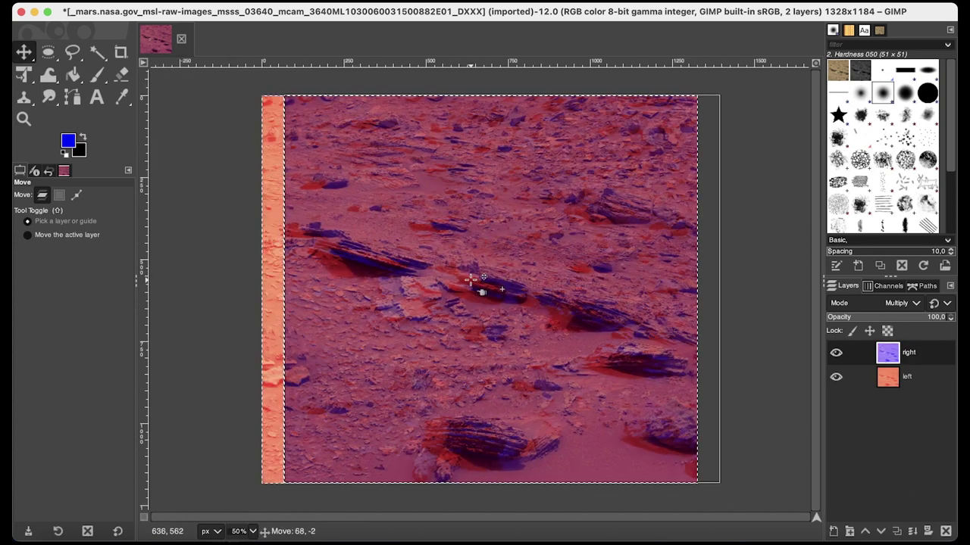
drag(531, 299, 487, 309)
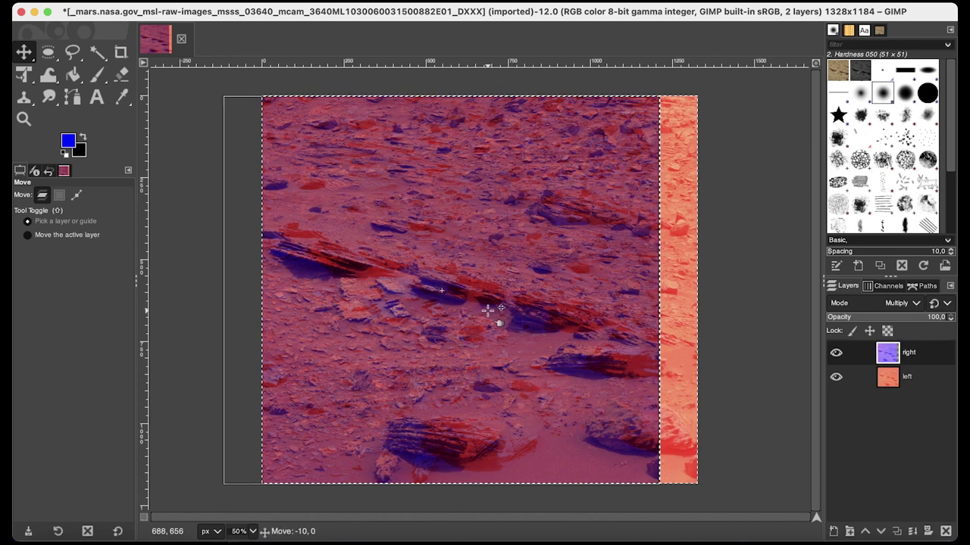
key(Page_Down)
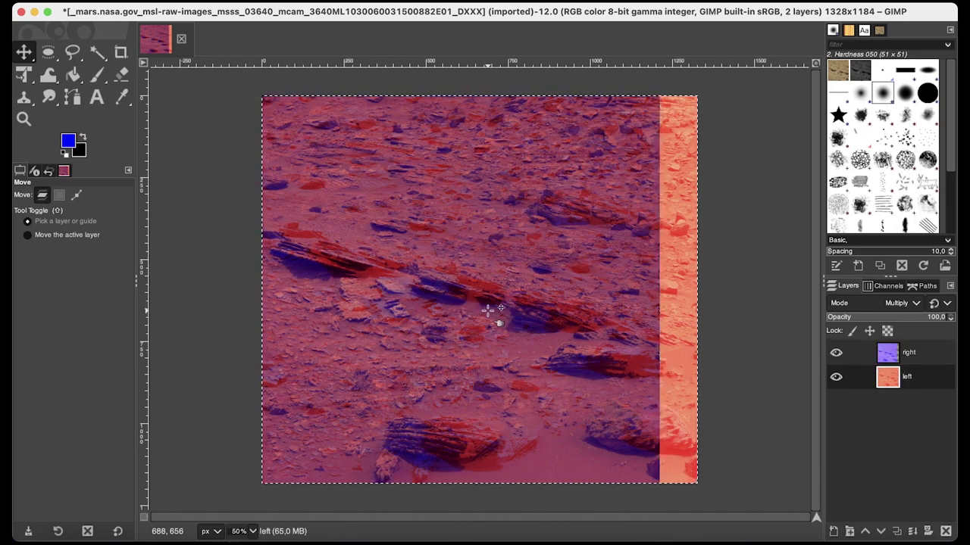